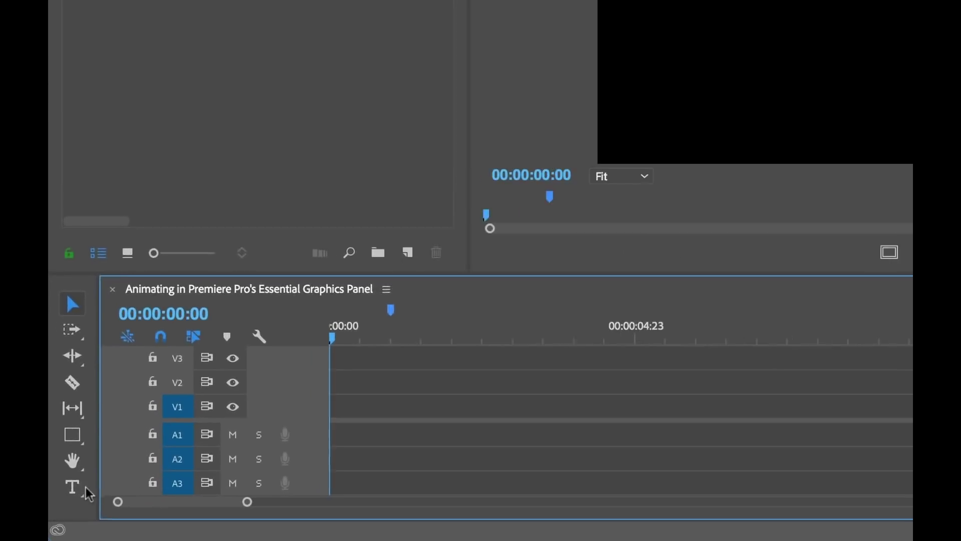
Step: Create a 'lower third' text layer with the Type tool and drag it down-left in the frame
left_click(74, 491)
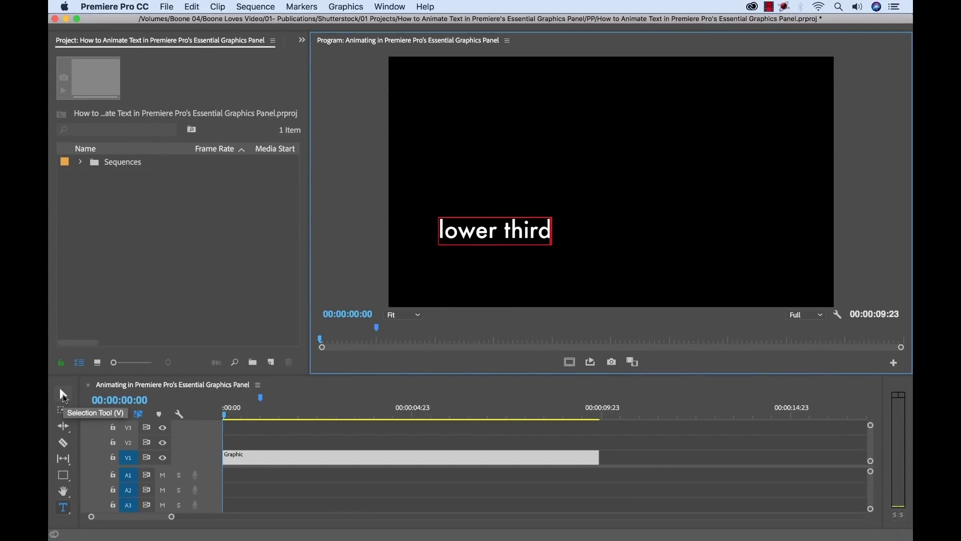
left_click(62, 395)
left_click_drag(504, 235, 488, 265)
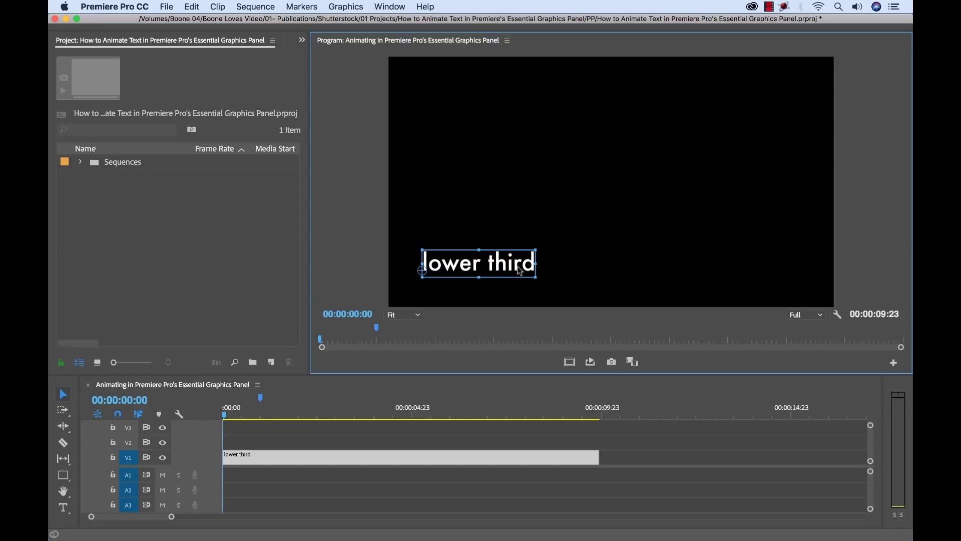
left_click(391, 7)
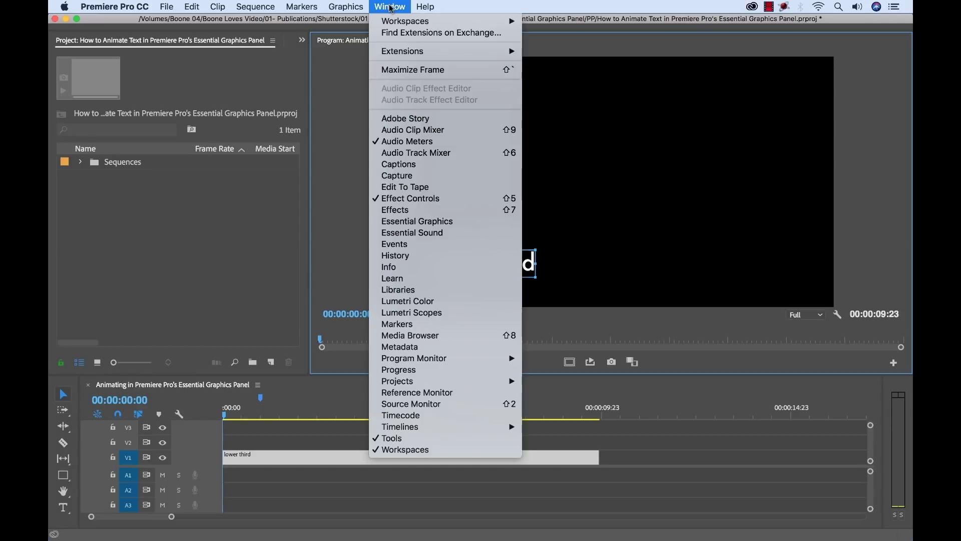
Step: In Essential Graphics' Edit tab, select the 'lower third' layer (Futura Medium 100, position 145, 922)
left_click(426, 221)
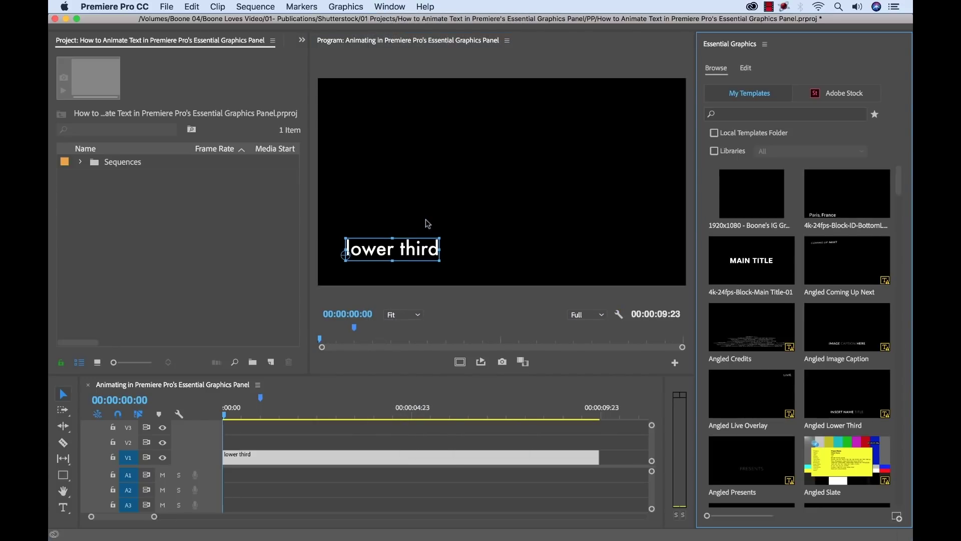
left_click(746, 68)
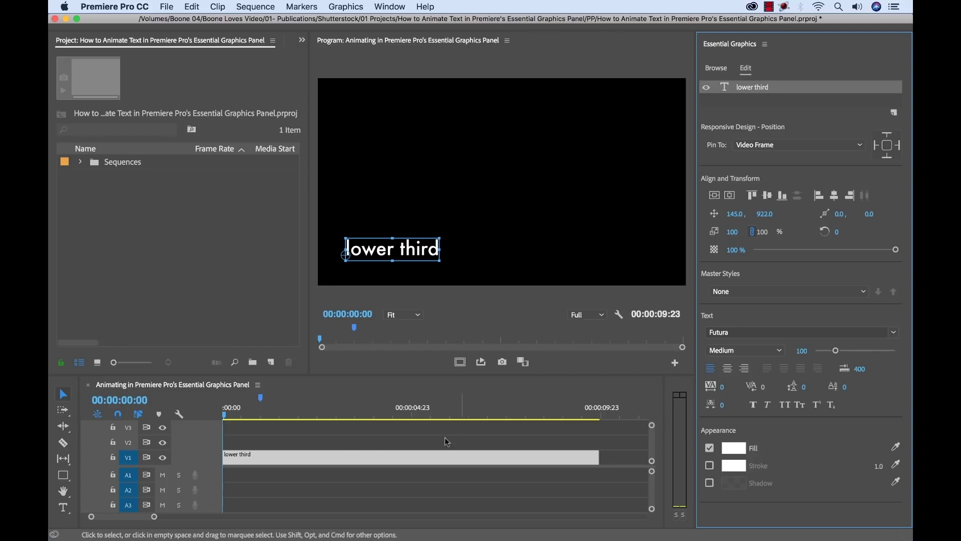
left_click(356, 458)
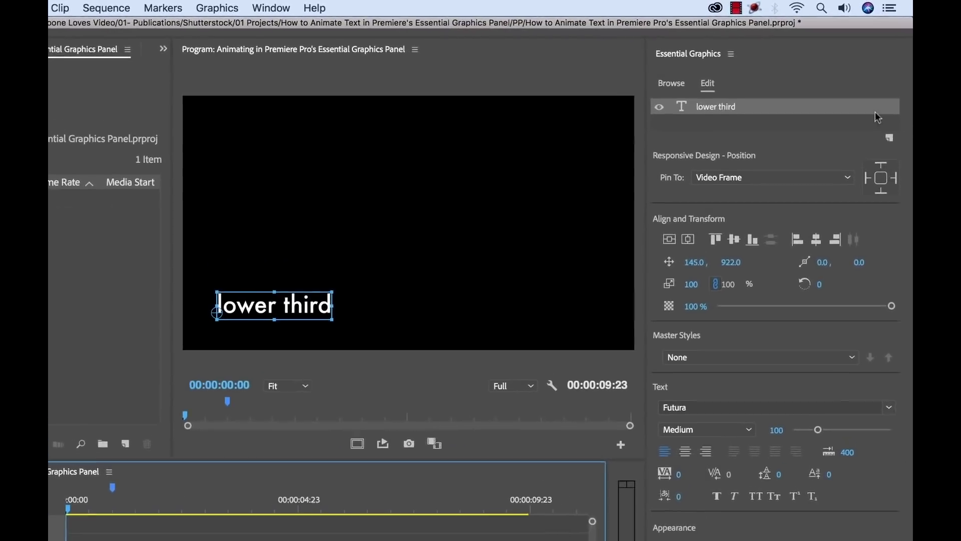
left_click(703, 109)
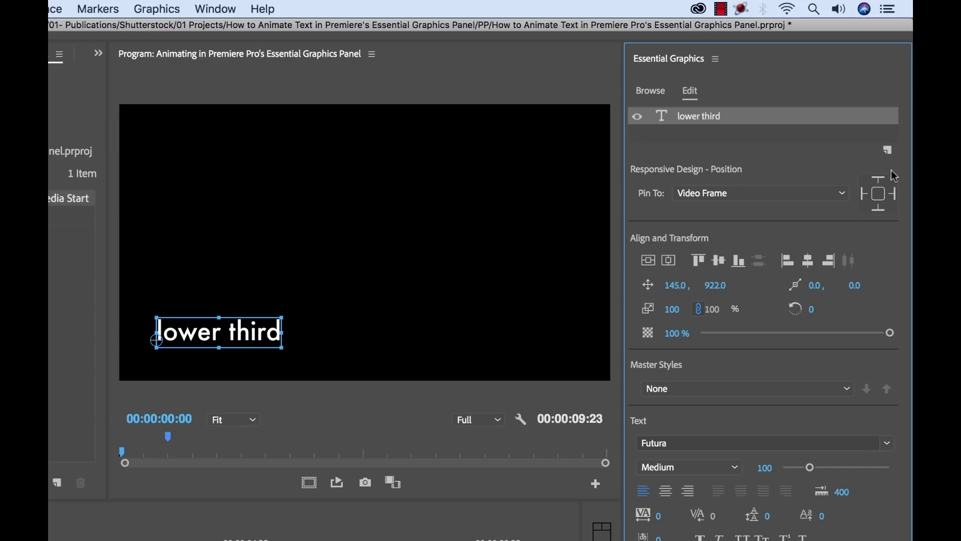
Step: Draw a red rectangle layer, Shape 01, over the text at lower left with the Rectangle Tool
left_click(887, 151)
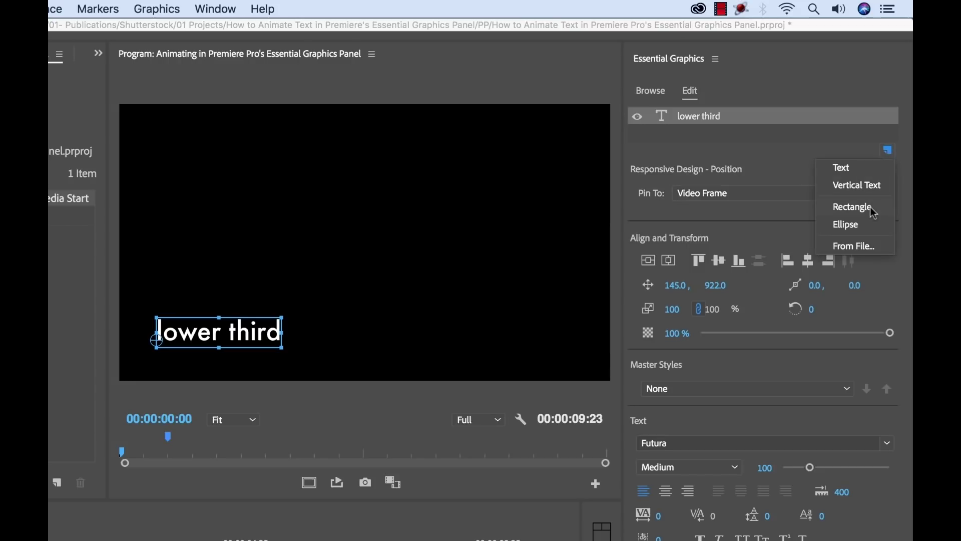
left_click(783, 153)
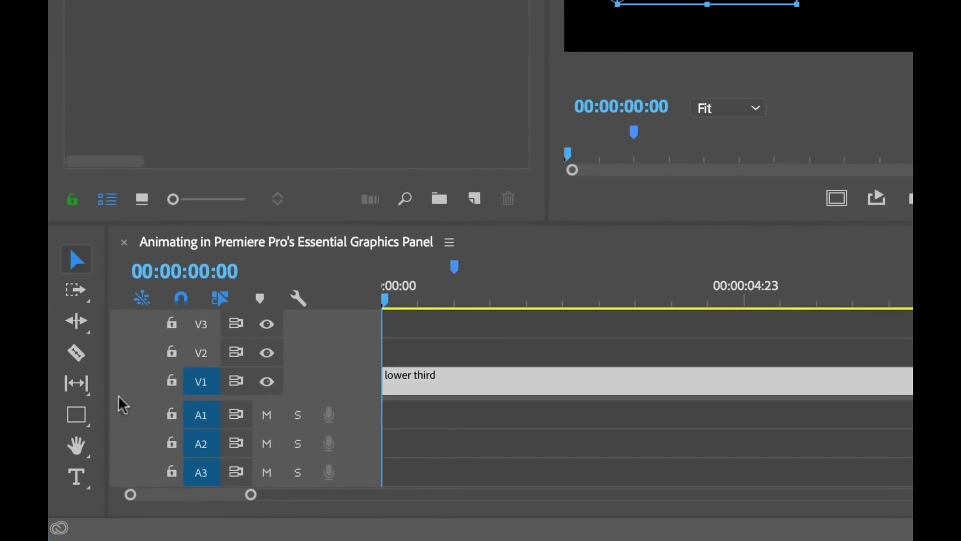
left_click(76, 414)
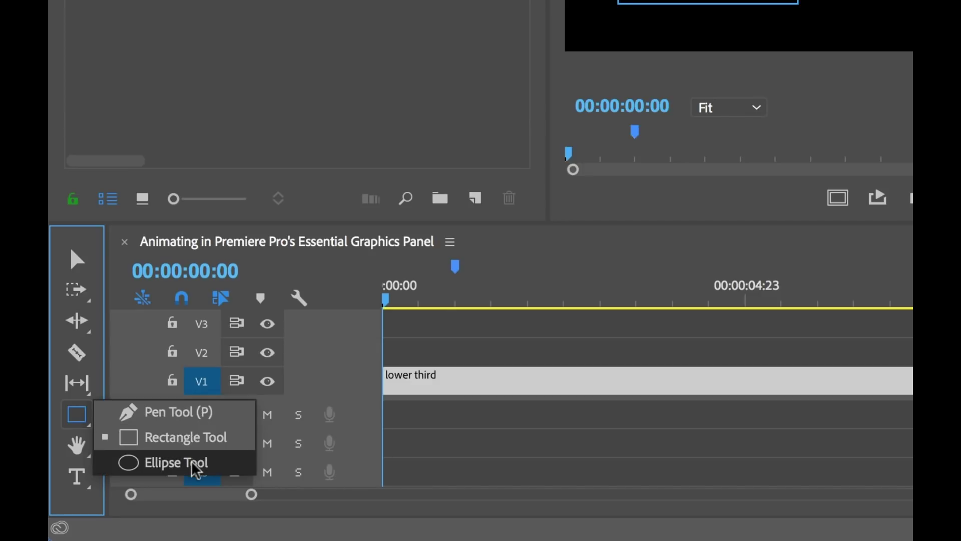
left_click(198, 443)
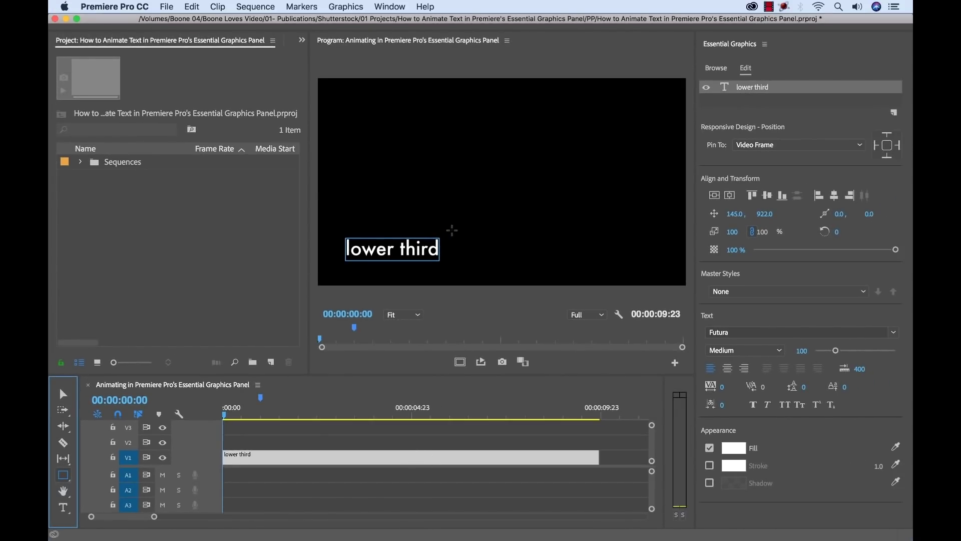
mouse_move(450, 230)
left_mouse_down()
mouse_move(437, 246)
mouse_move(338, 264)
left_mouse_up()
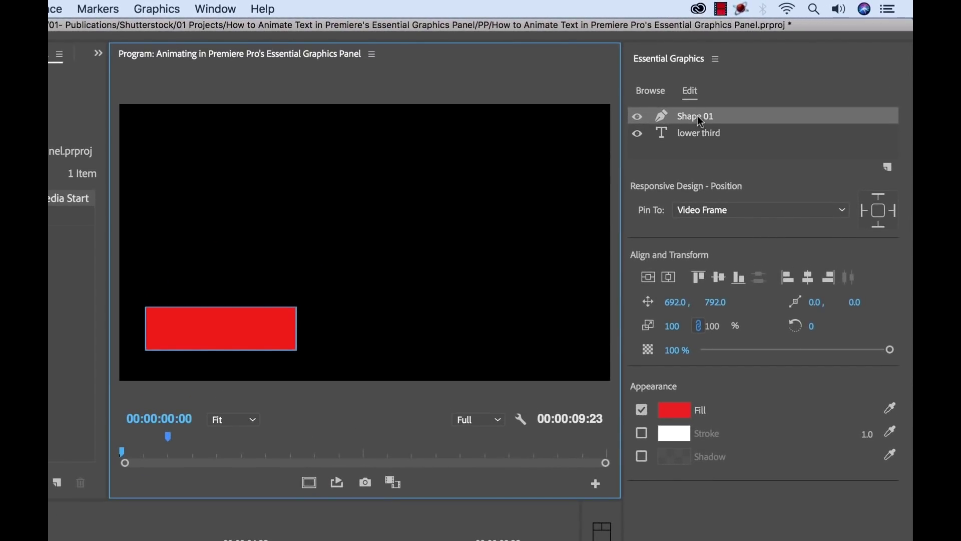
right_click(698, 120)
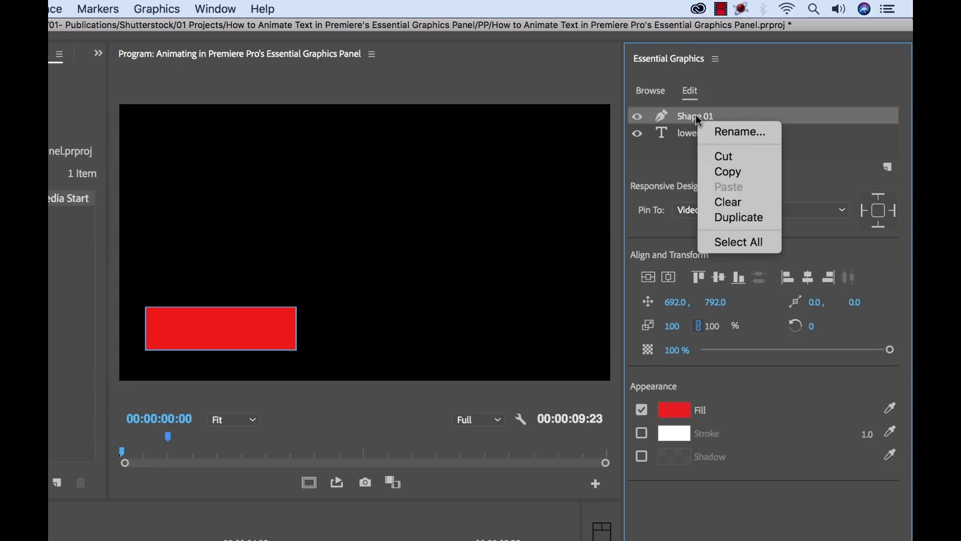
Step: Rename Shape 01 to 'background' and move it below the 'lower third' text layer
left_click(725, 132)
type("background")
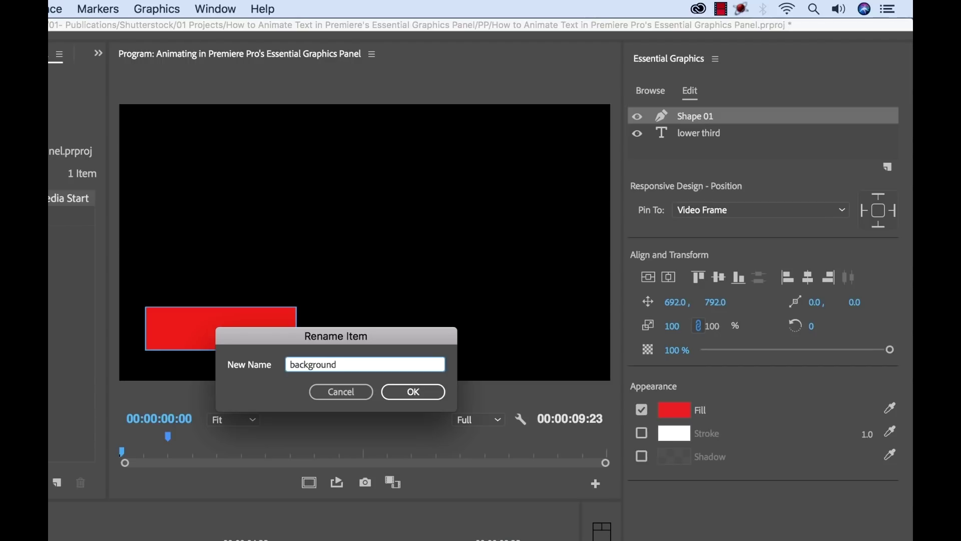
key("Return")
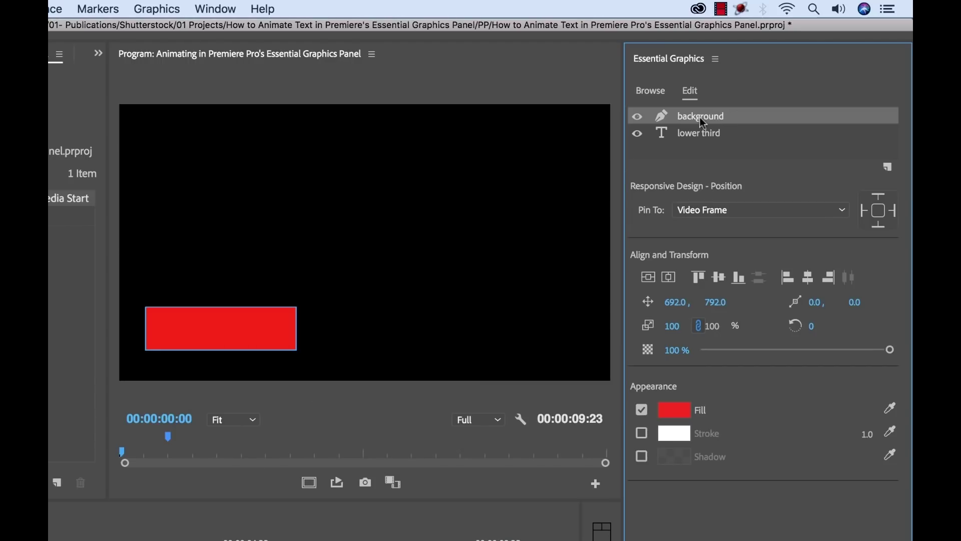
left_click_drag(700, 118, 696, 134)
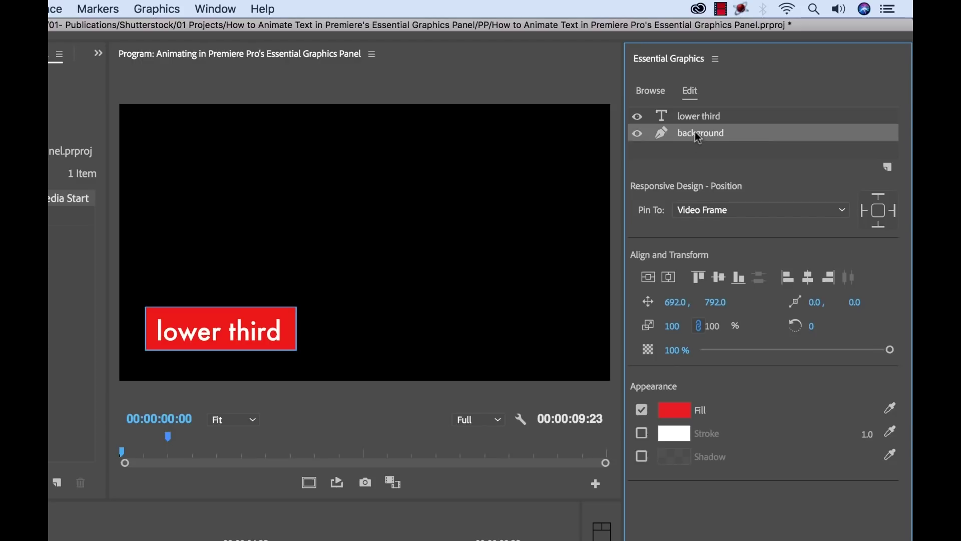
left_click(225, 323)
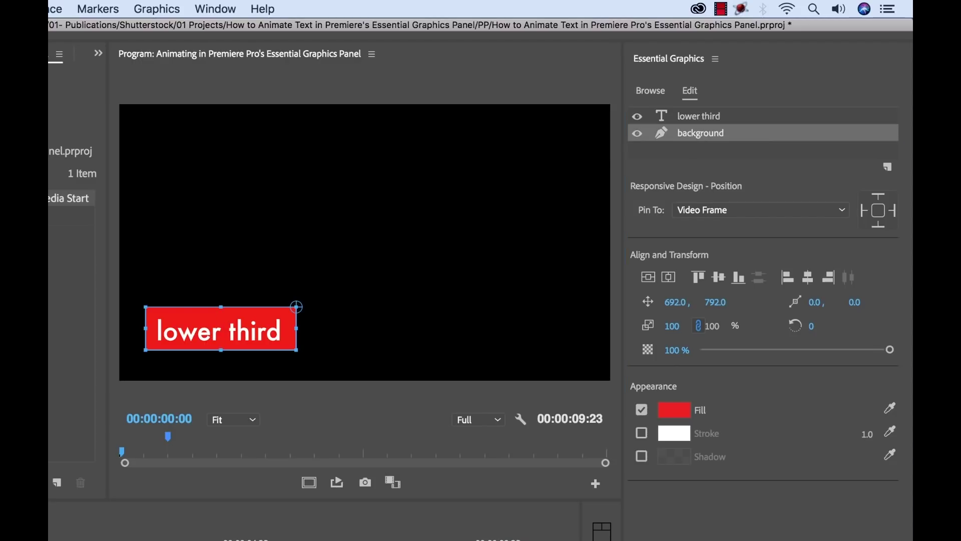
Step: Nudge the red box's top and right edges inward, then centre the text in it both ways
left_click_drag(222, 307, 221, 312)
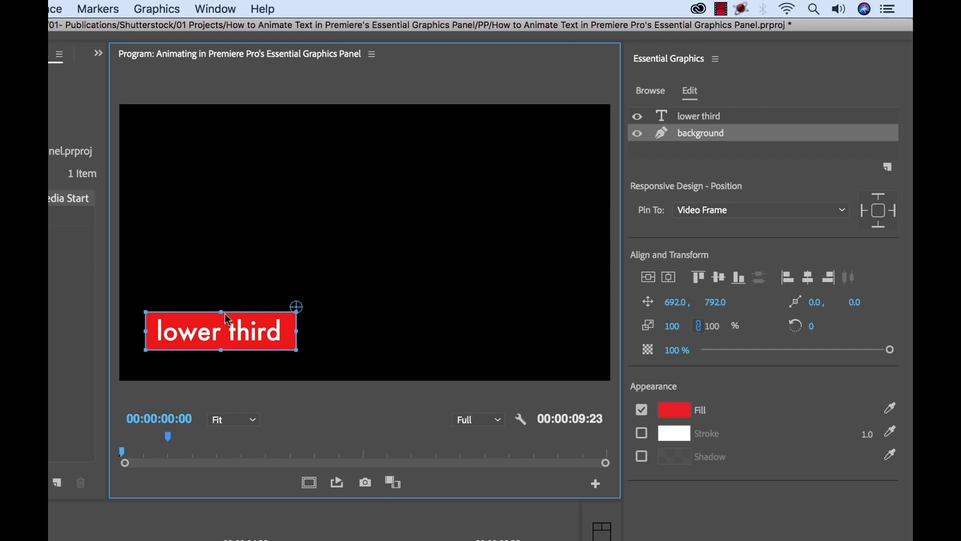
left_click_drag(299, 334, 297, 333)
left_click(695, 116, "shift")
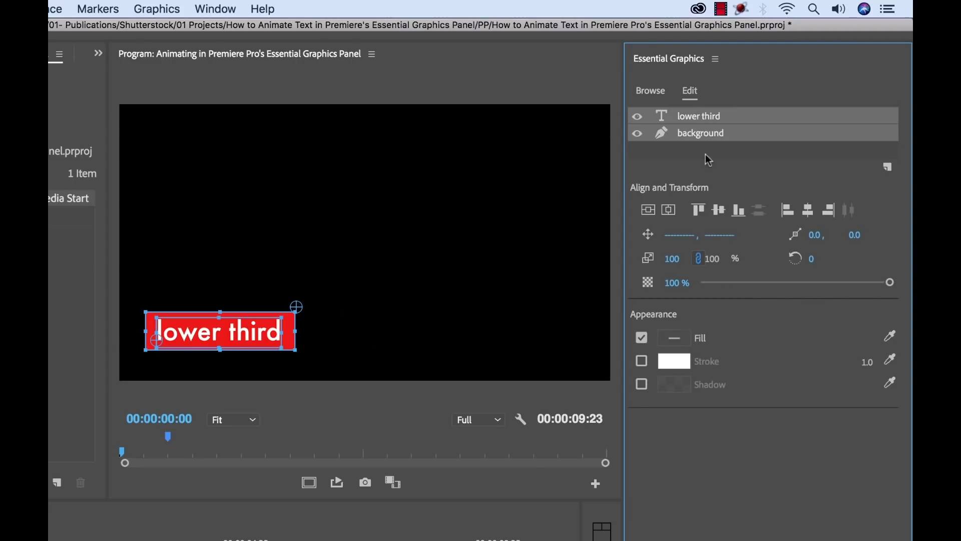
left_click(719, 211)
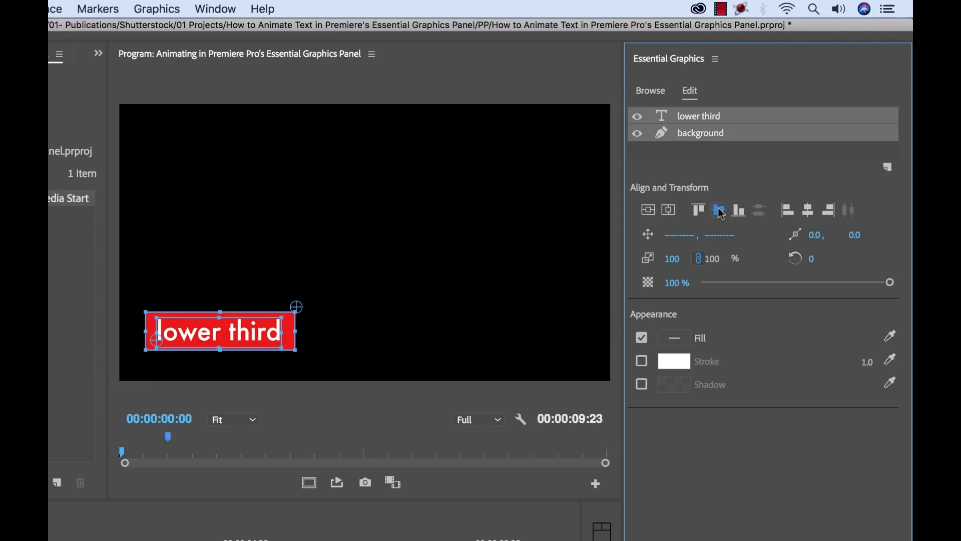
left_click(811, 213)
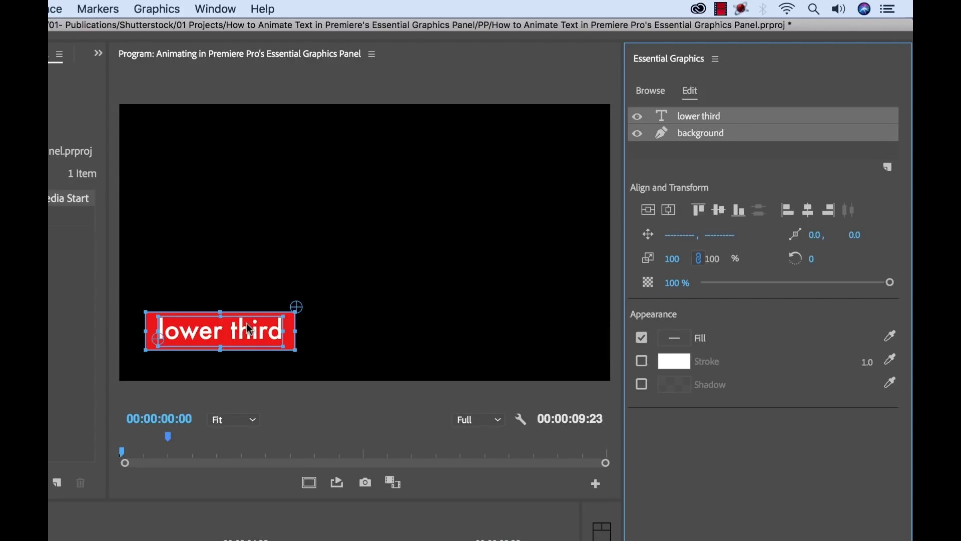
Step: Snap the red background's anchor point to the midpoint of its left edge
left_click(320, 338)
left_click(293, 331)
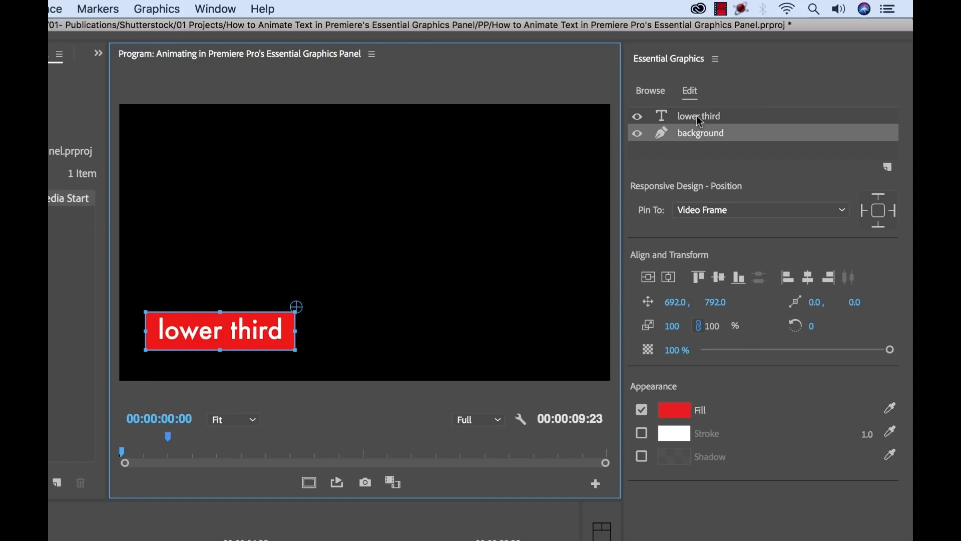
left_click(693, 131)
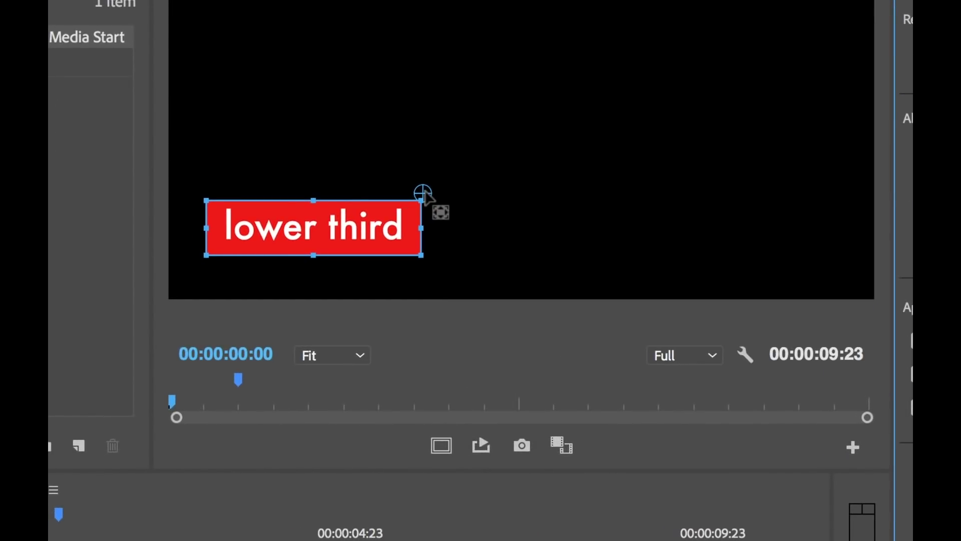
left_click_drag(423, 192, 209, 231)
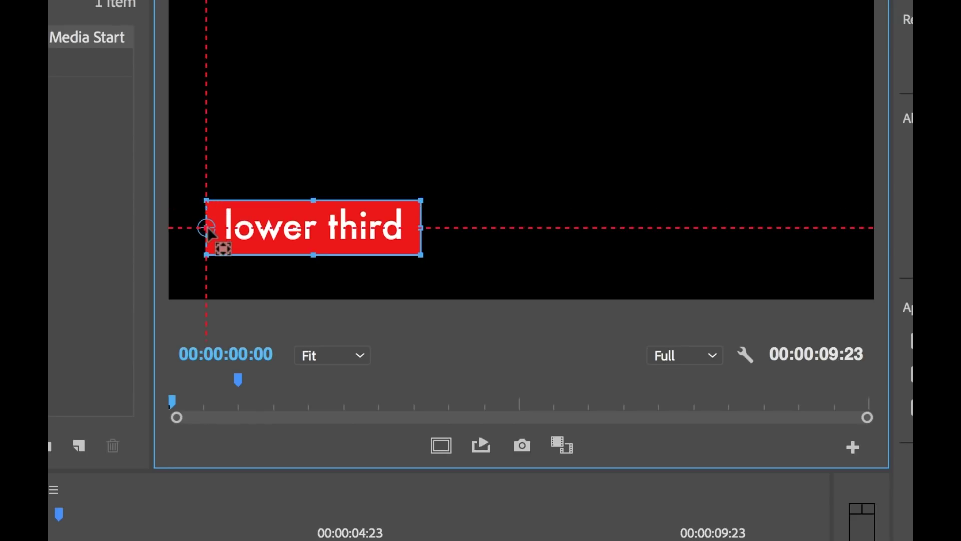
left_click_drag(210, 233, 211, 233)
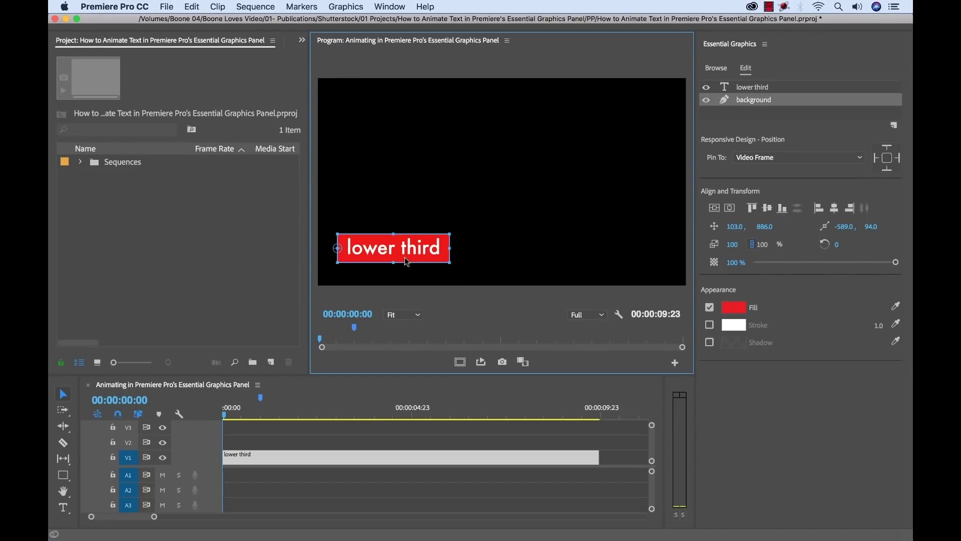
Step: Zoom the timeline in and place the playhead at one second
left_click_drag(292, 415, 268, 422)
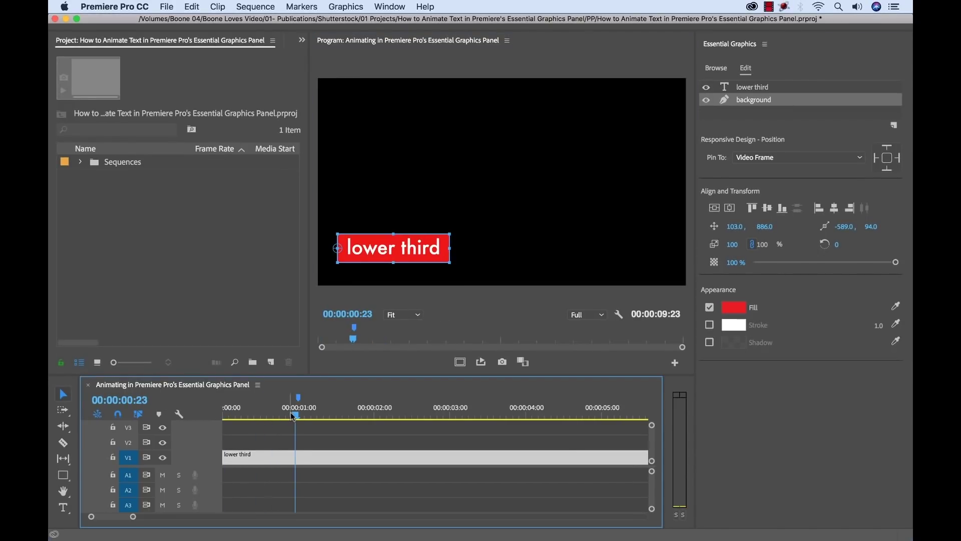
left_click_drag(293, 416, 255, 420)
key("Home")
key("equal")
left_click_drag(340, 415, 374, 416)
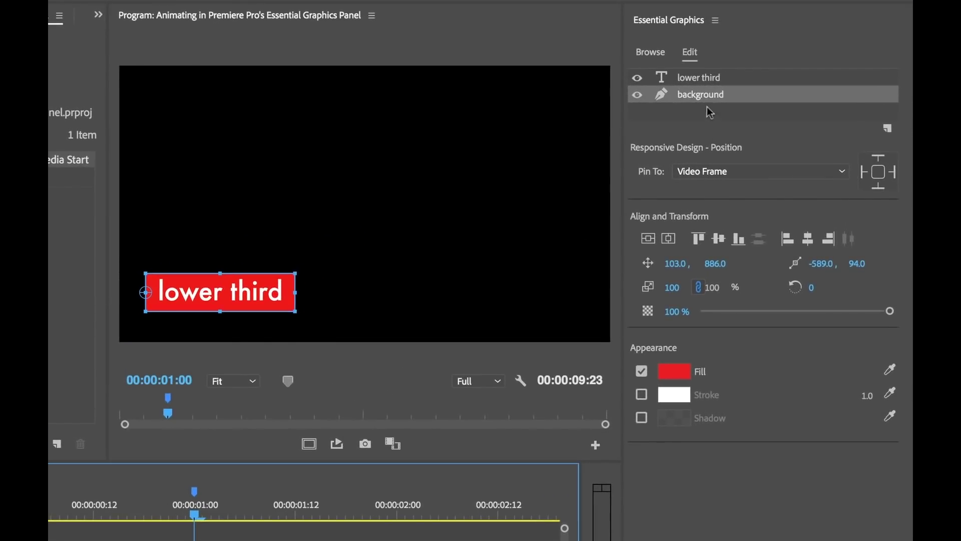
Step: Unlink the background's scale, keyframe Scale at one second, and set width to 0 at 00:00:00:00
left_click(702, 100)
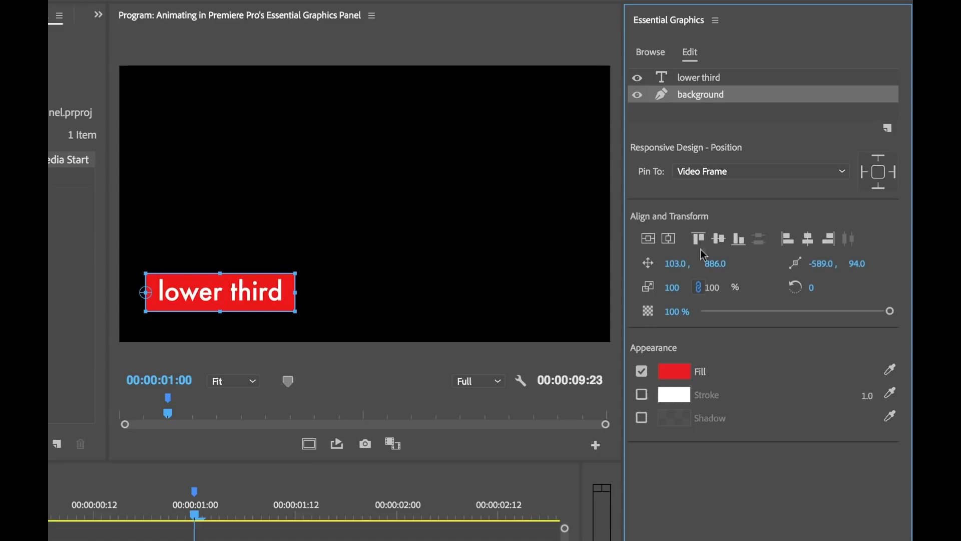
left_click(699, 293)
left_click(699, 289)
left_click(649, 288)
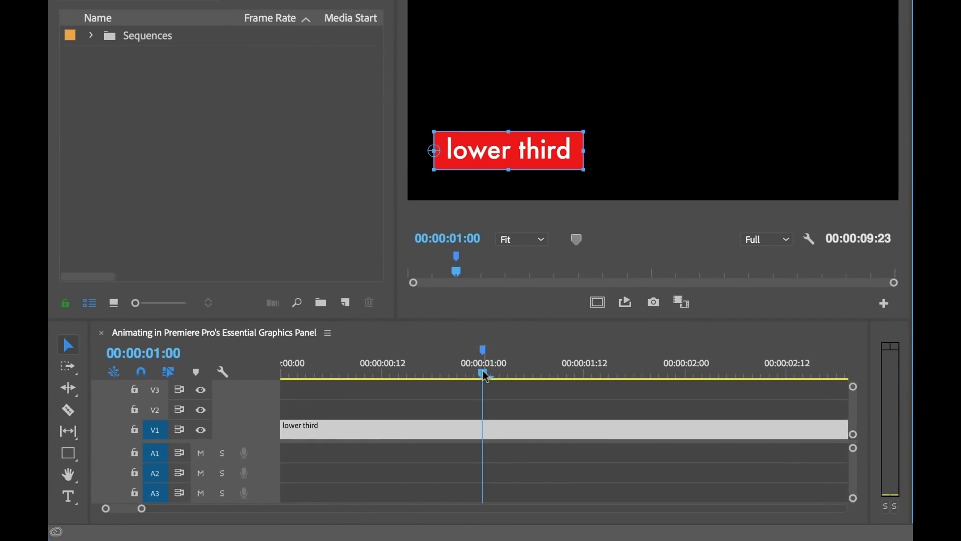
left_click_drag(485, 375, 208, 376)
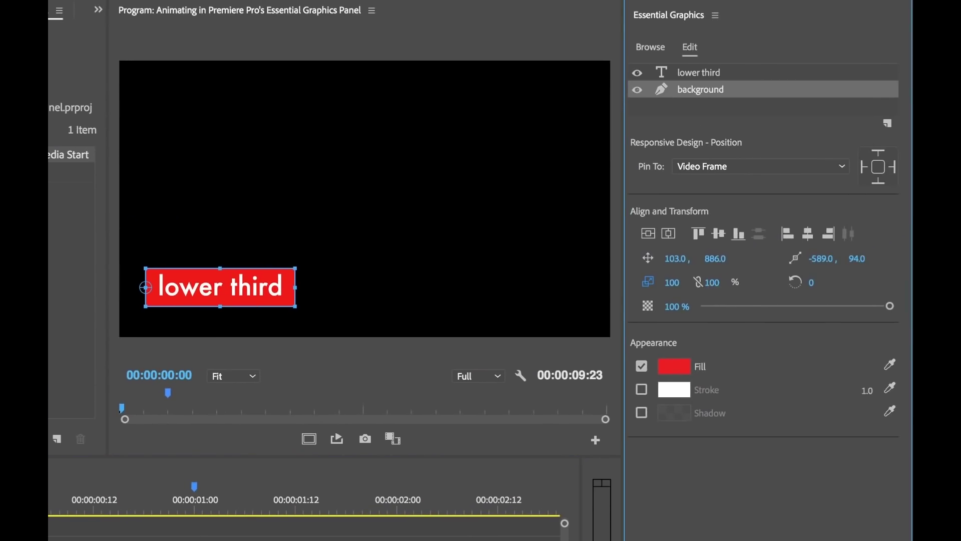
left_click_drag(708, 283, 684, 283)
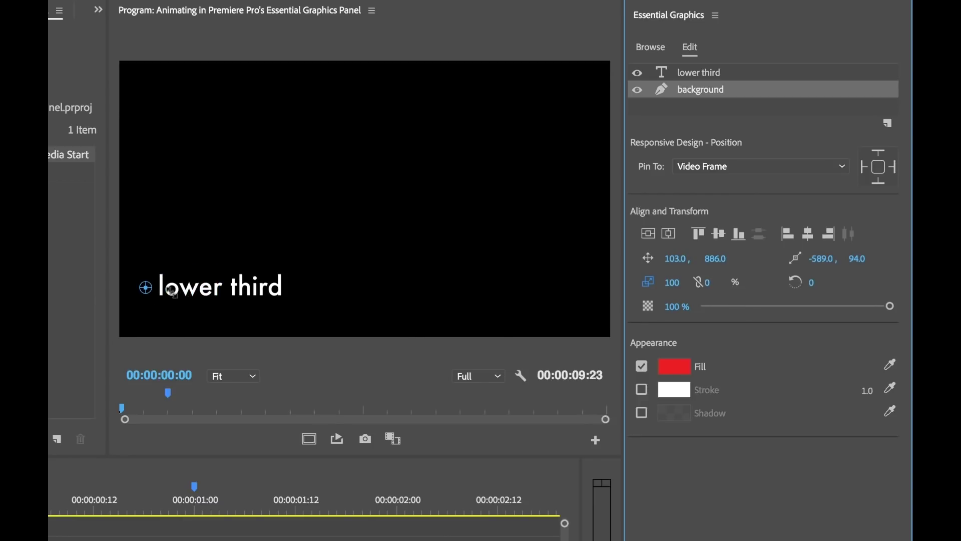
Step: Play and scrub the box-opening animation, then reselect the lower third clip on V1
left_click(95, 521)
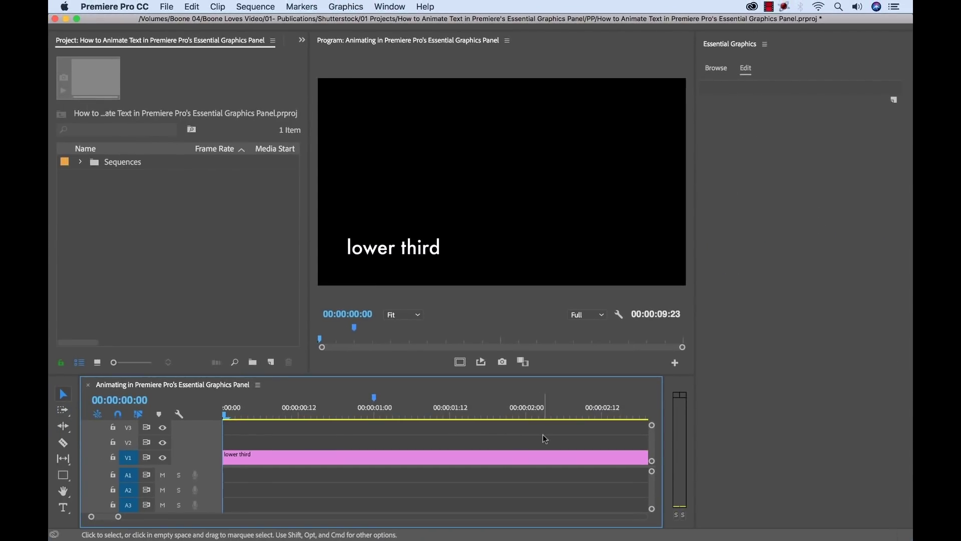
key("space")
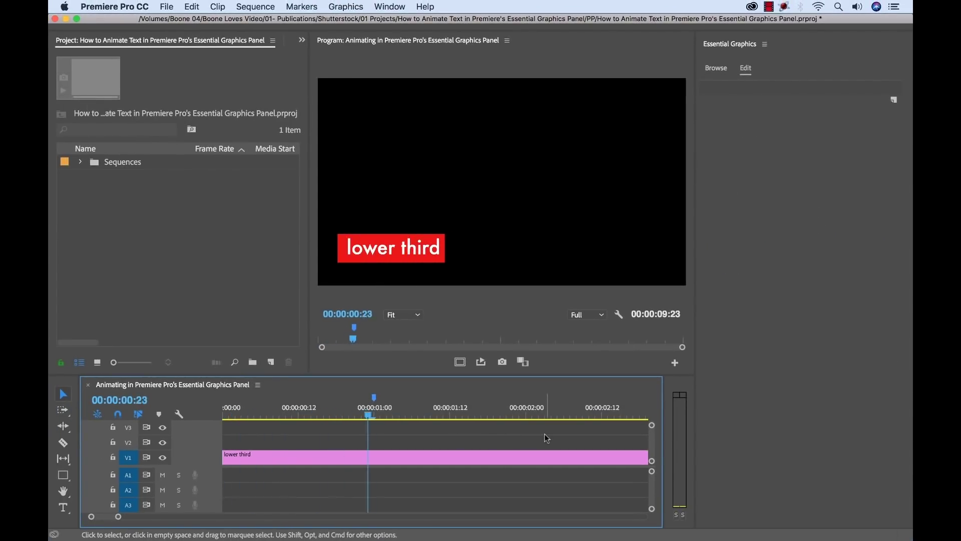
key("space")
left_click_drag(422, 417, 373, 415)
left_click(443, 457)
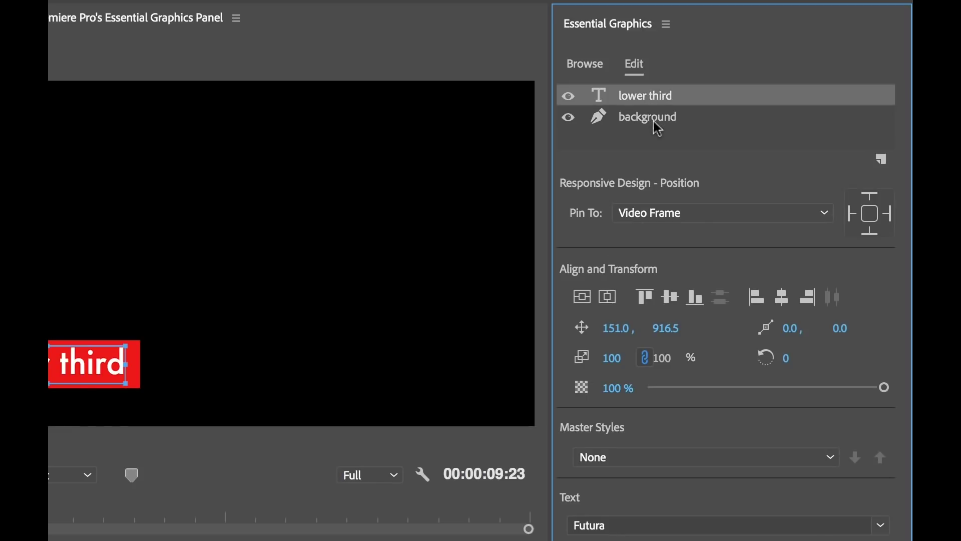
Step: Keyframe the text's Opacity, set it to 0% at the clip start, and play the fade-in
left_click(582, 389)
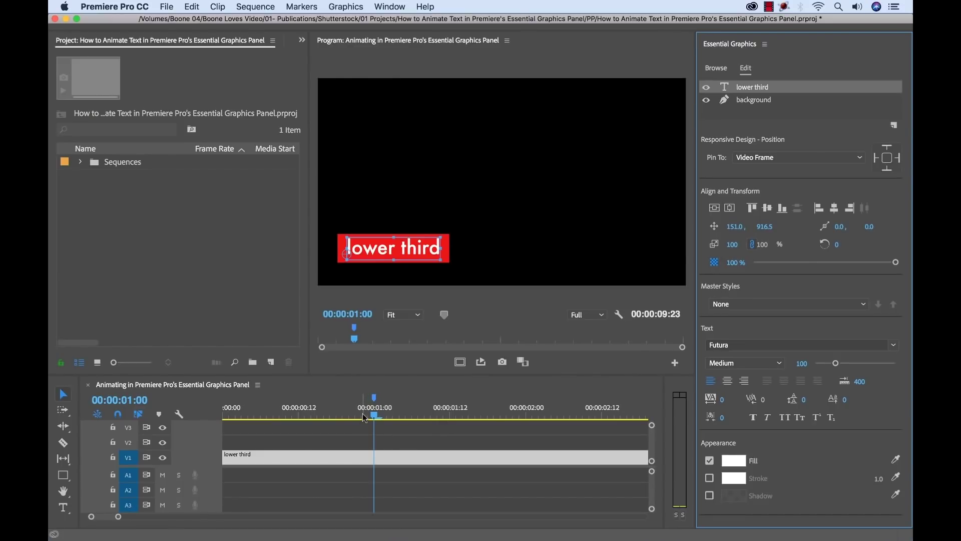
left_click_drag(362, 412, 202, 419)
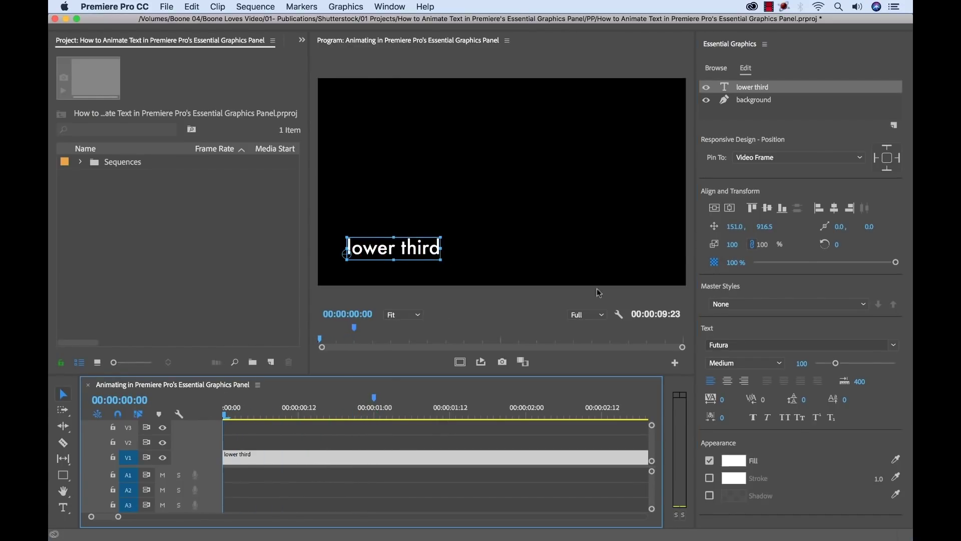
left_click_drag(896, 263, 753, 262)
key("space")
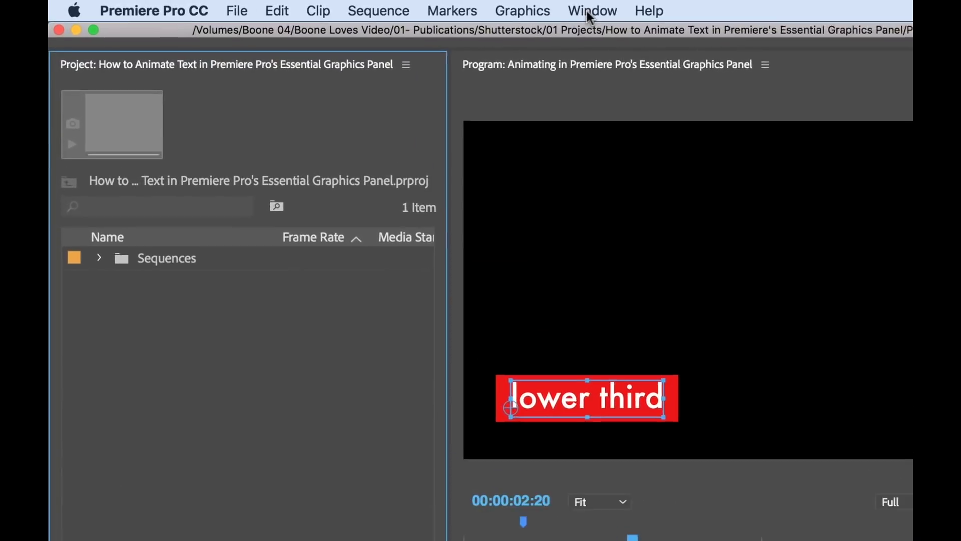
left_click(590, 12)
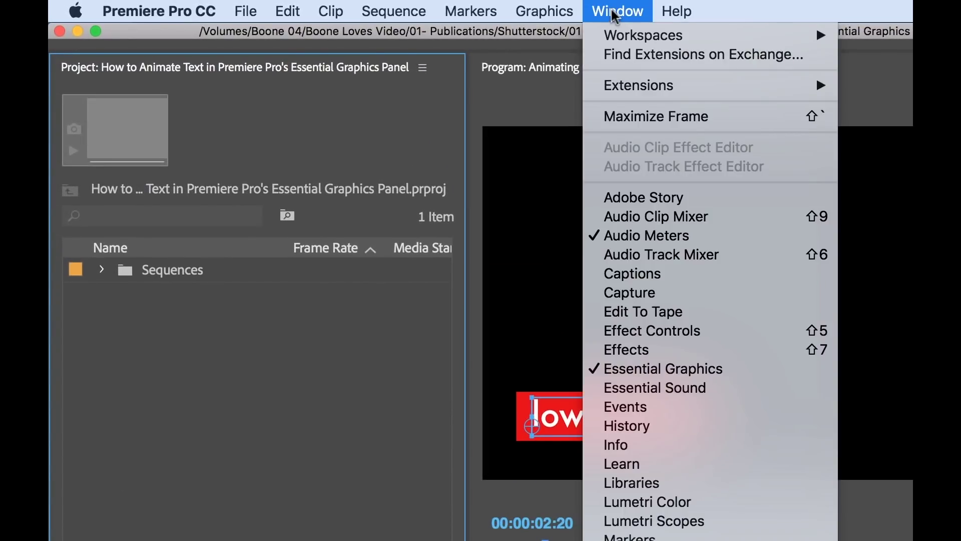
Step: Open Effect Controls, widen it, and select the Shape (background) and Text (lower third) rows
left_click(686, 331)
left_click_drag(465, 345, 519, 345)
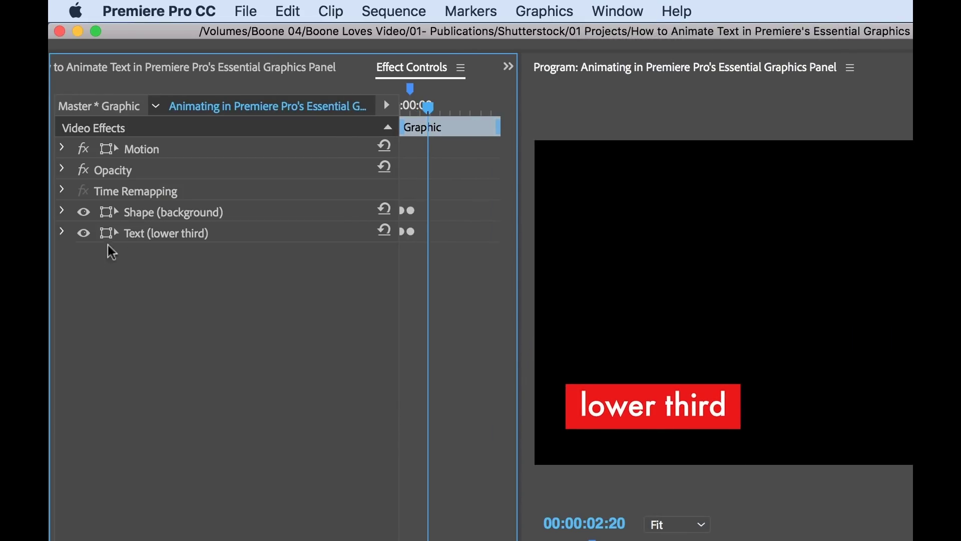
left_click(146, 219)
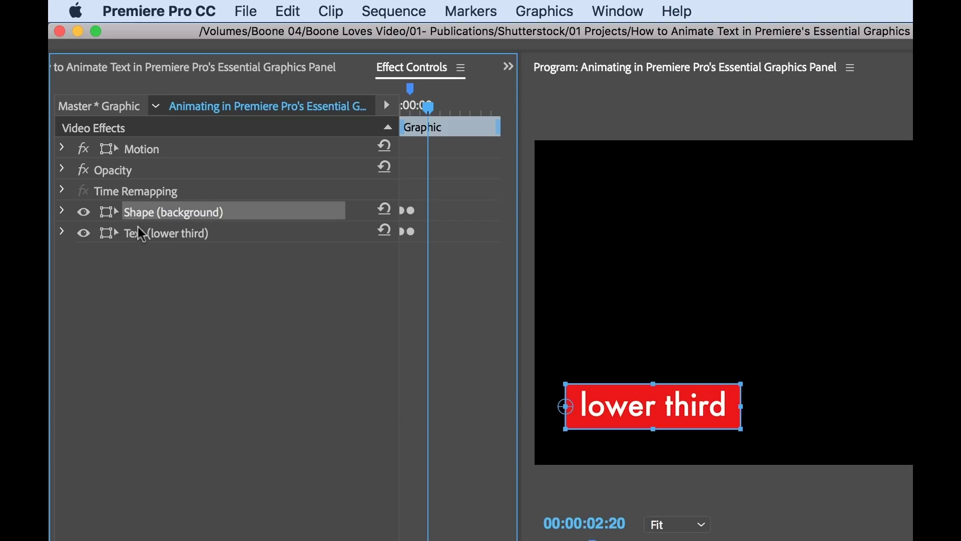
left_click(143, 234)
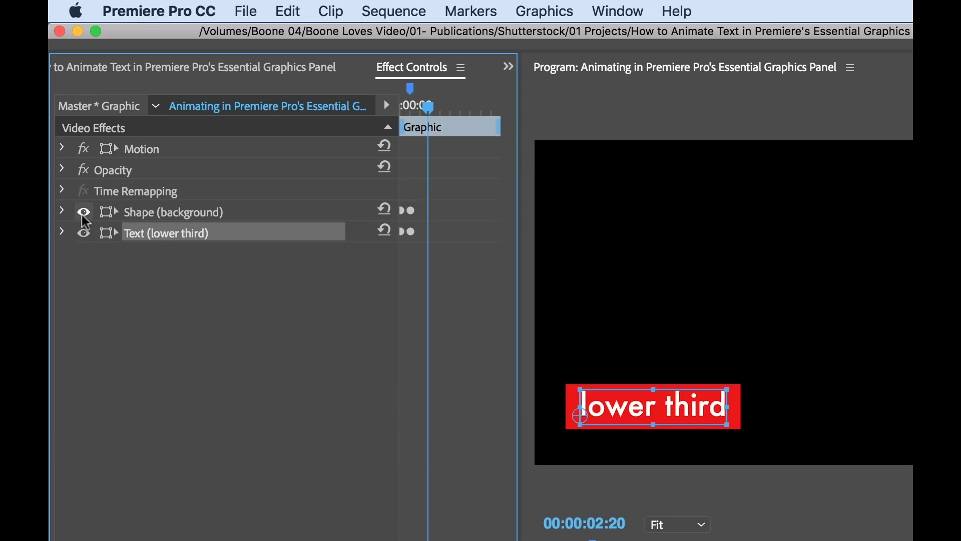
Step: Shift the background's end Horizontal and Vertical Scale keyframes slightly later
left_click(61, 211)
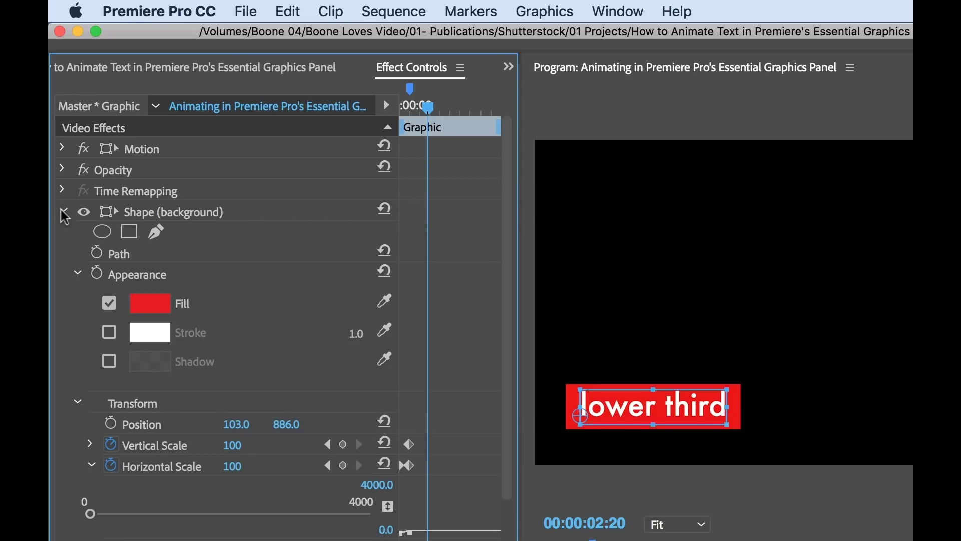
scroll(509, 401, "down", 3)
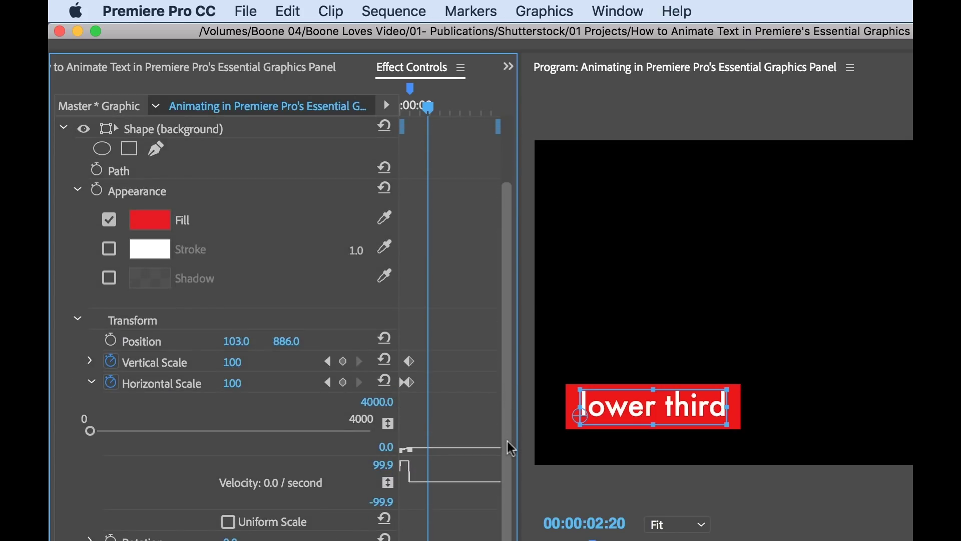
left_click_drag(518, 422, 629, 423)
left_click_drag(525, 118, 479, 179)
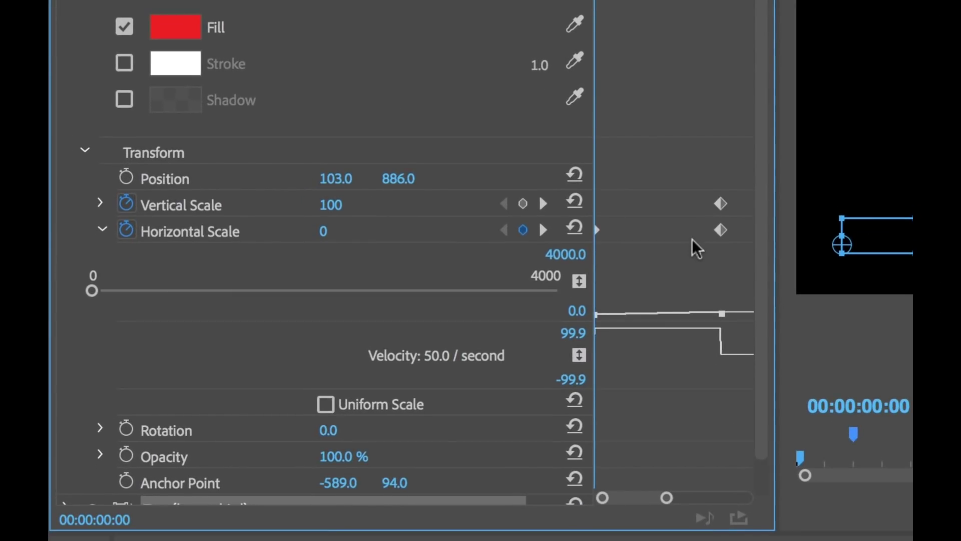
left_click_drag(739, 202, 599, 240)
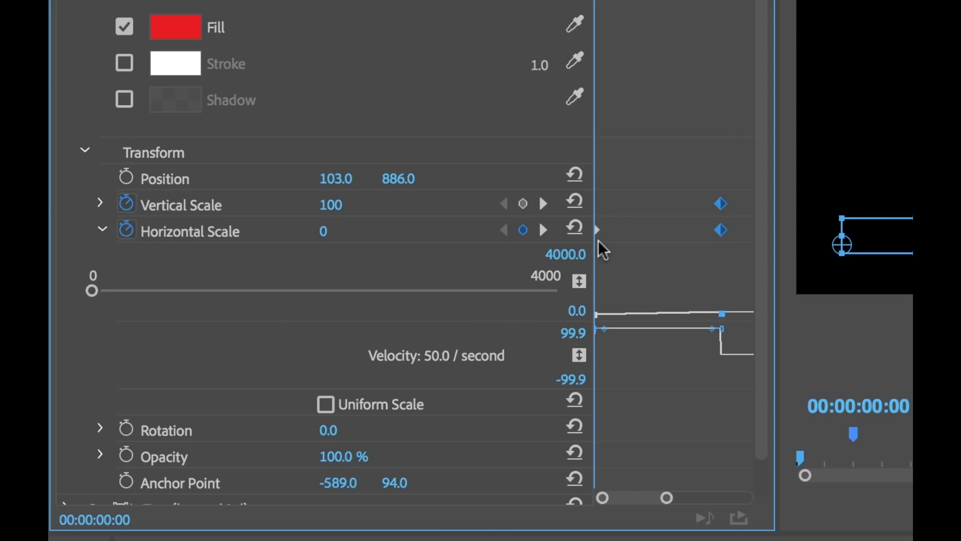
left_click(721, 230)
left_click_drag(731, 230, 732, 234)
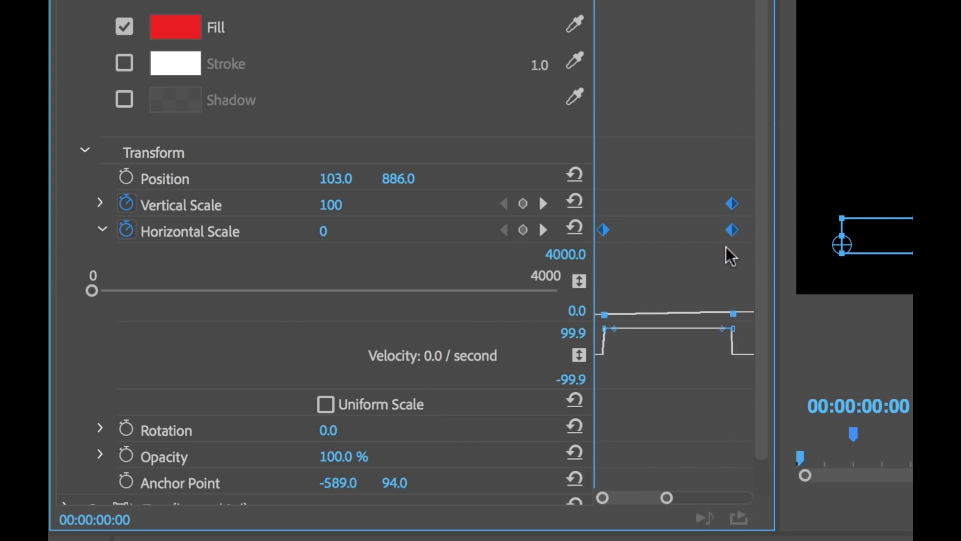
Step: Delete the unneeded end Vertical Scale keyframe, keeping only Horizontal Scale keyframes
left_click(719, 231)
left_click(732, 204)
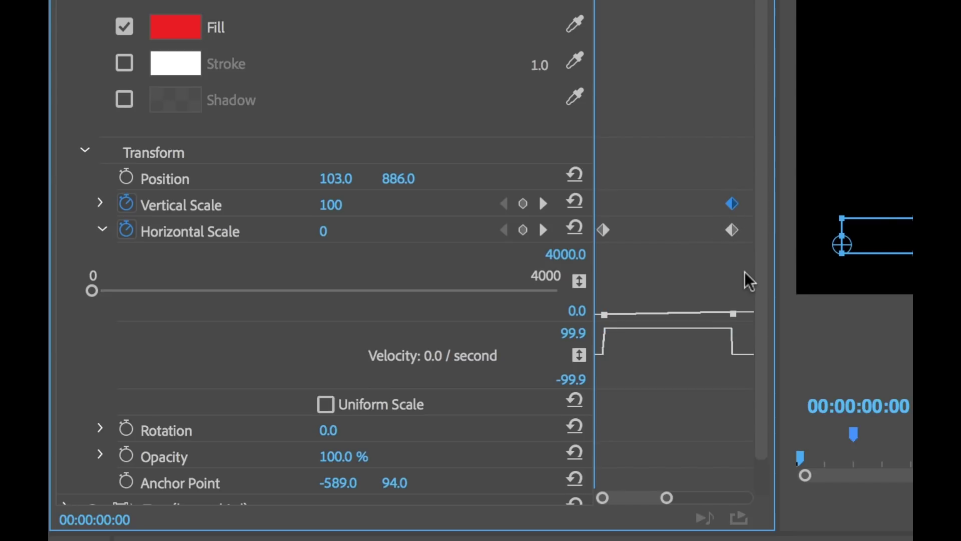
key("Delete")
left_click(603, 230)
Step: Apply Ease Out to the first and Ease In to the last Horizontal Scale keyframe, peaking velocity at 195.1
right_click(608, 231)
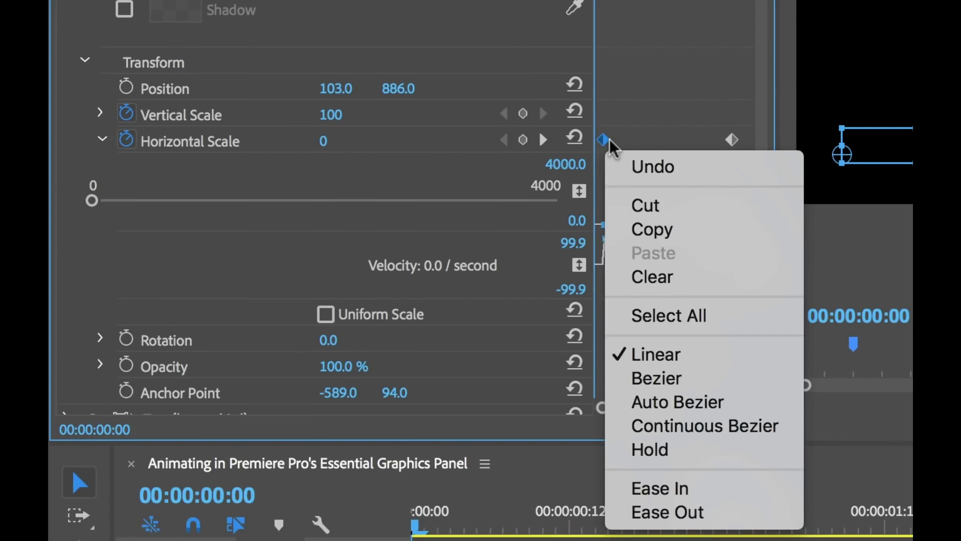
left_click(686, 512)
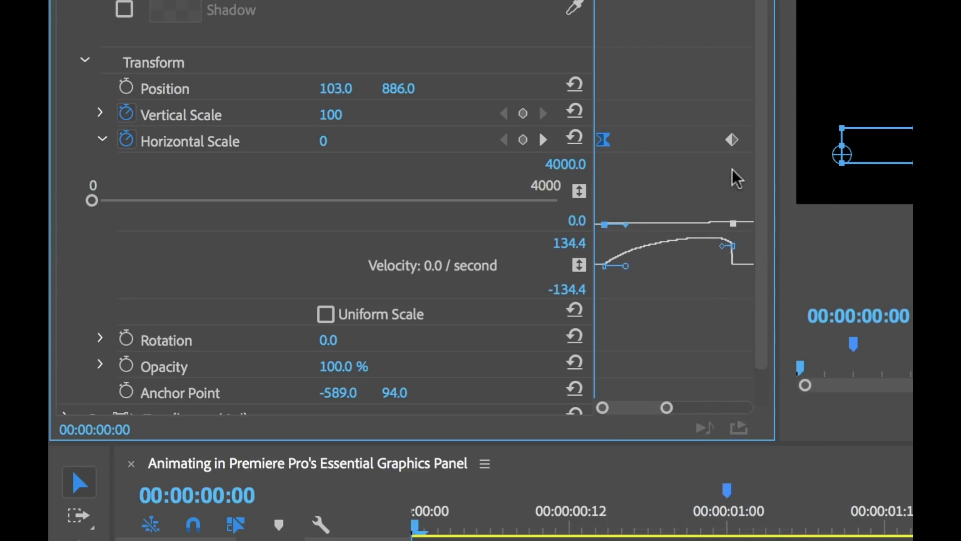
right_click(731, 142)
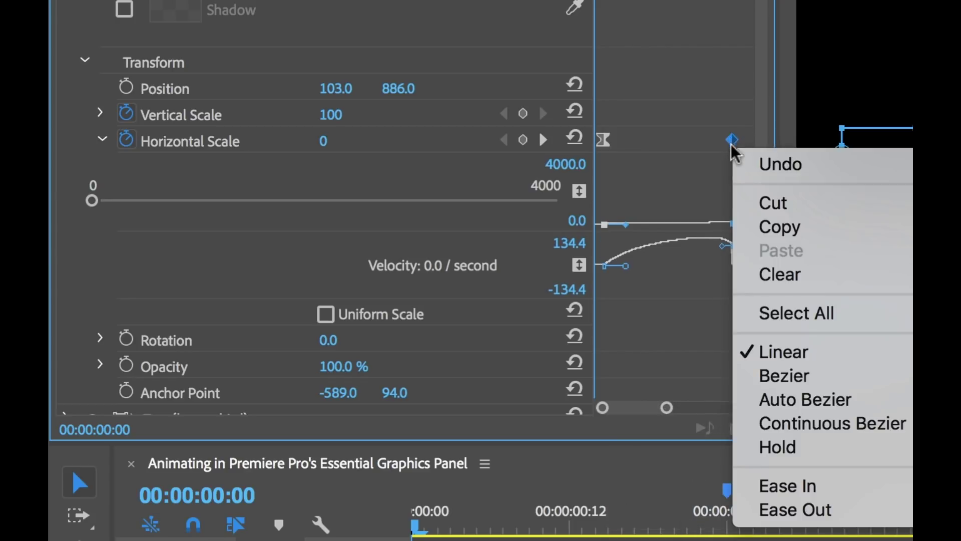
left_click(806, 493)
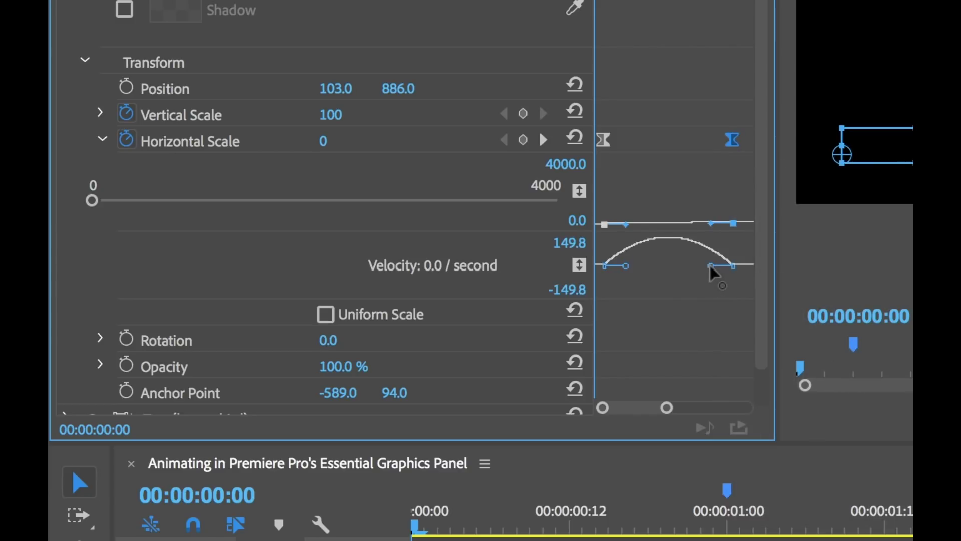
left_click_drag(709, 266, 692, 267)
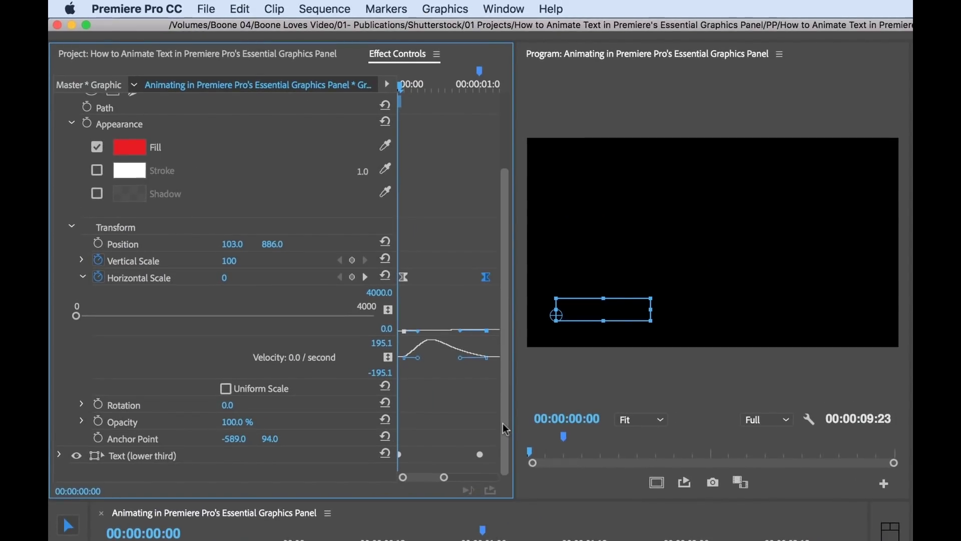
Step: Move the lower third text's 0% Opacity keyframe from the clip start to 00:00:00:17
left_click_drag(505, 428, 509, 262)
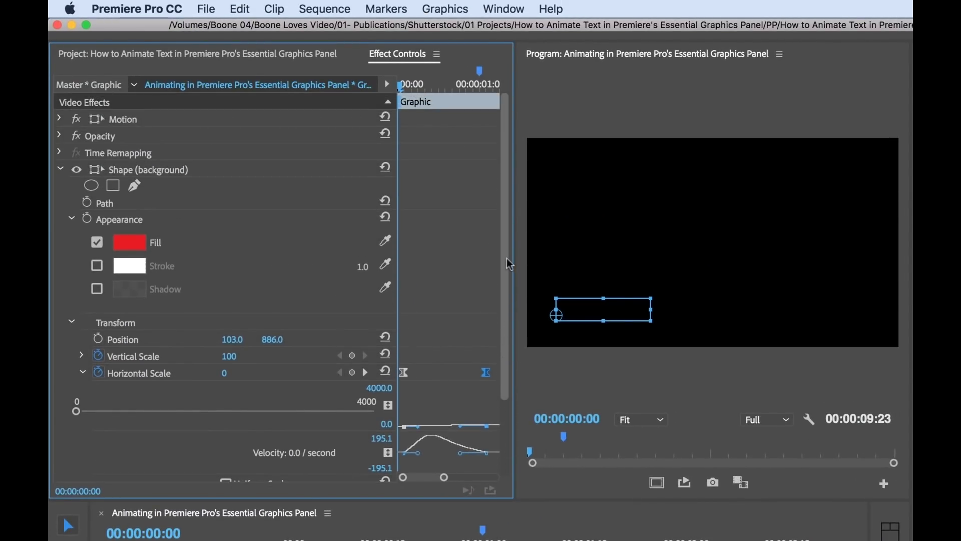
left_click(60, 170)
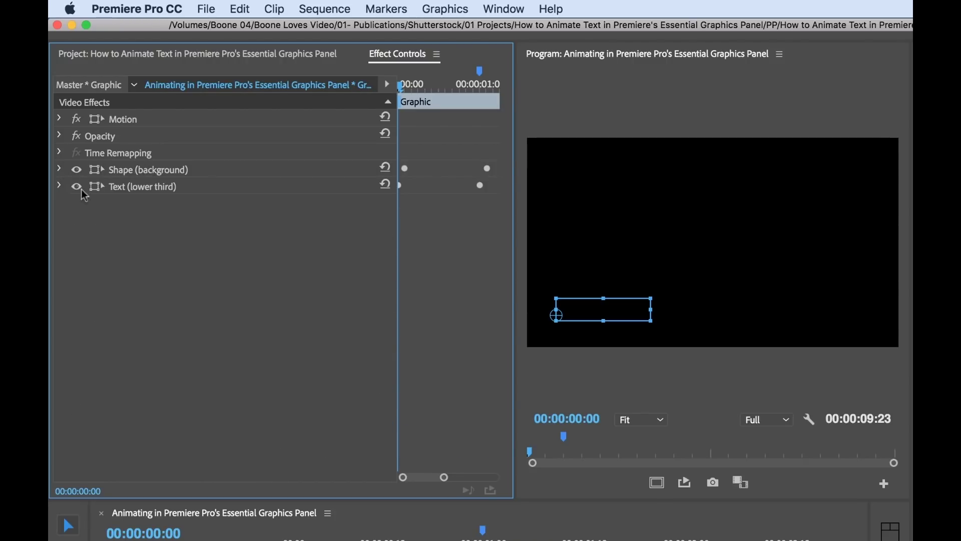
left_click(59, 187)
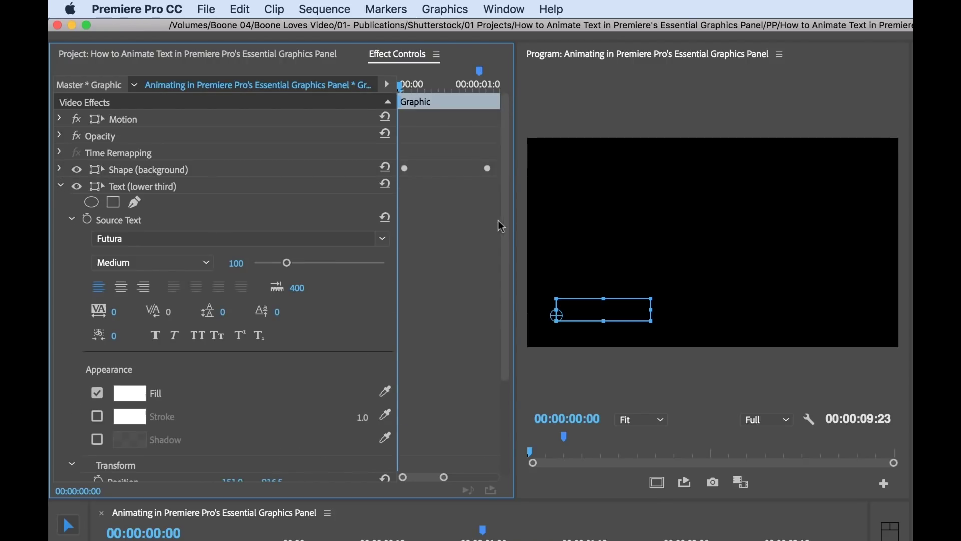
scroll(500, 210, "down", 5)
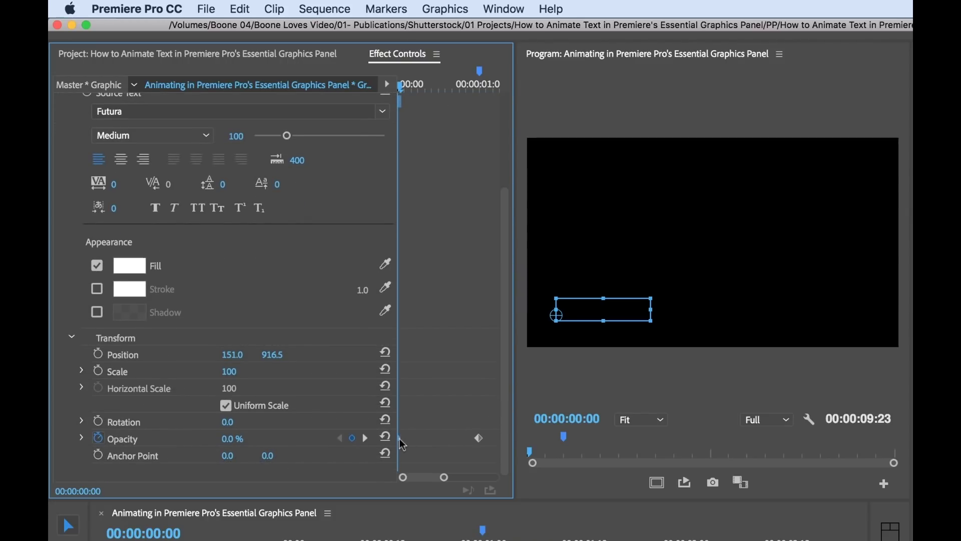
left_click_drag(402, 441, 457, 440)
Step: Deselect the title graphic before playback
left_click(696, 335)
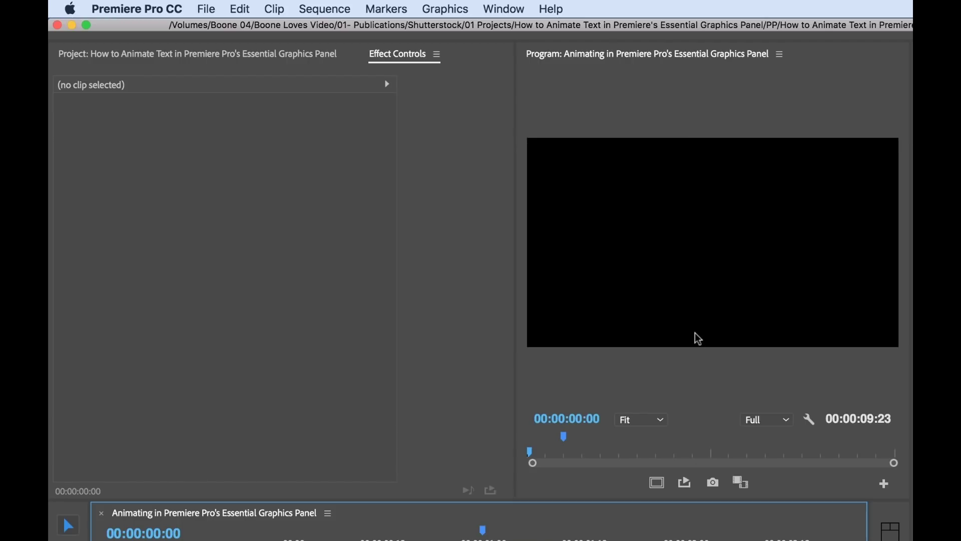